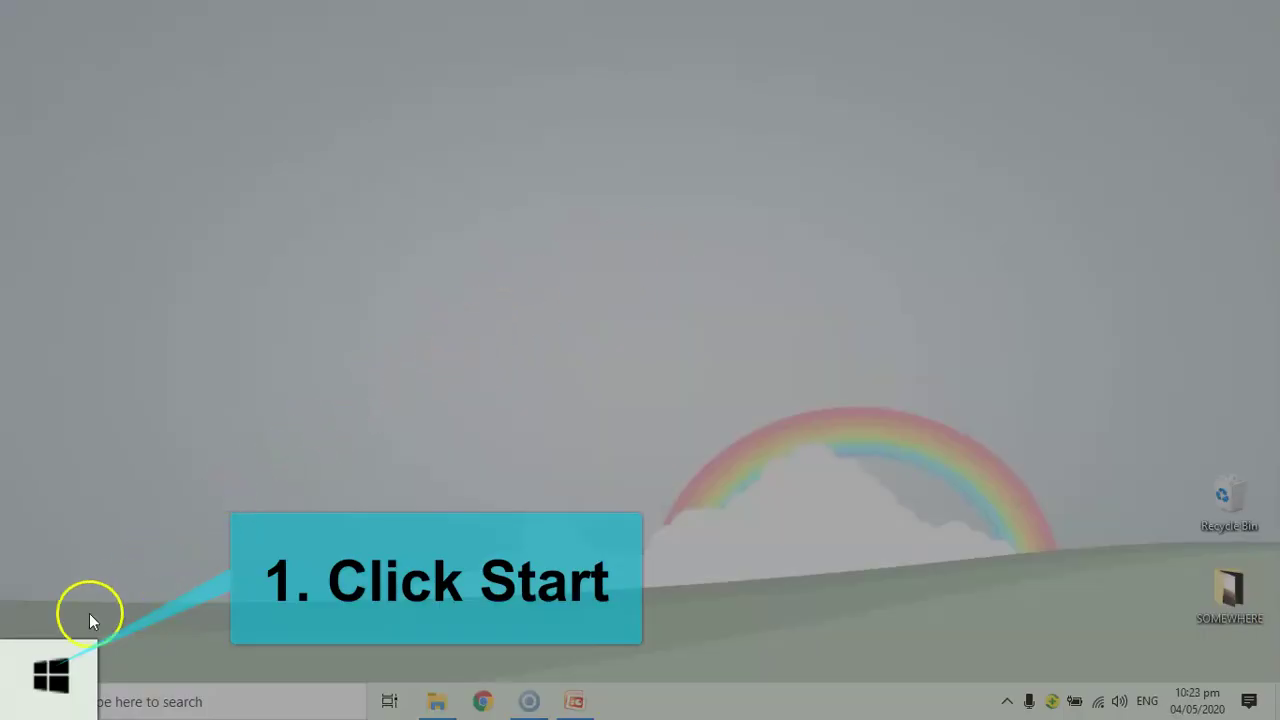
Launch Microsoft Office Word 2007 from the Microsoft Office program folder
{"action": "left_click", "coordinate": [22, 702]}
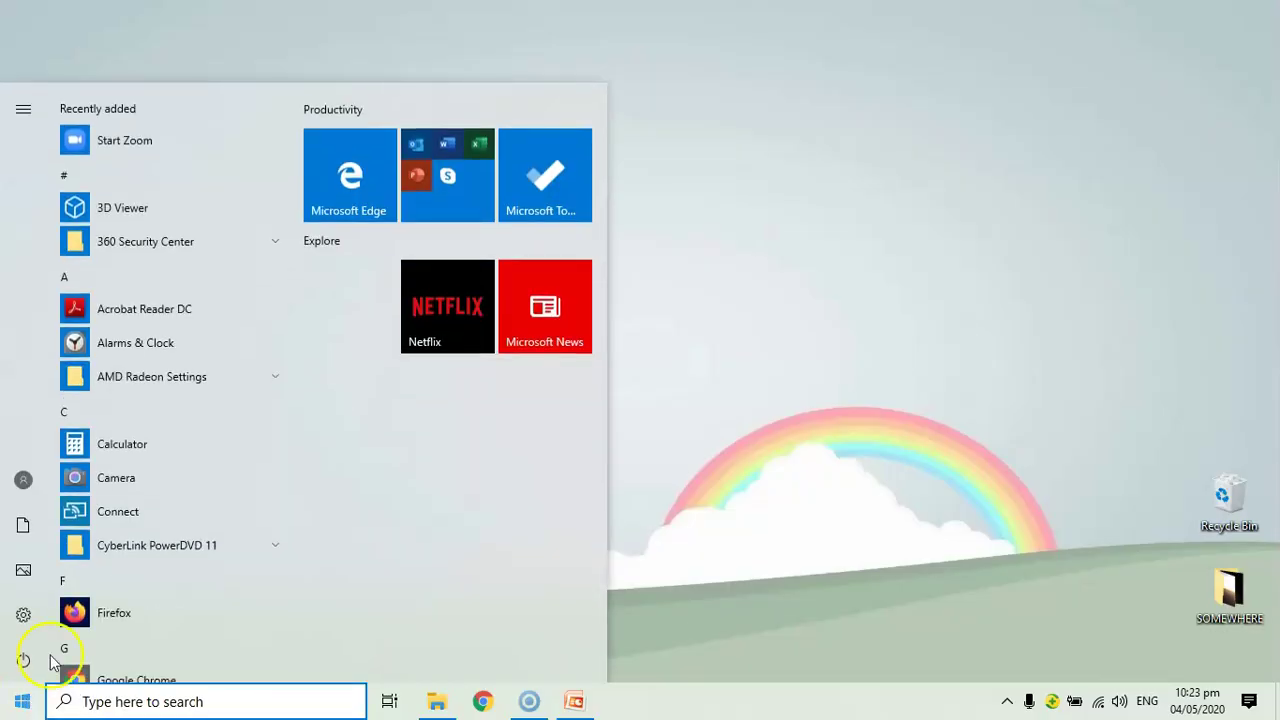
{"action": "scroll", "coordinate": [232, 306], "scroll_direction": "down", "scroll_amount": 3}
{"action": "scroll", "coordinate": [229, 301], "scroll_direction": "down", "scroll_amount": 5}
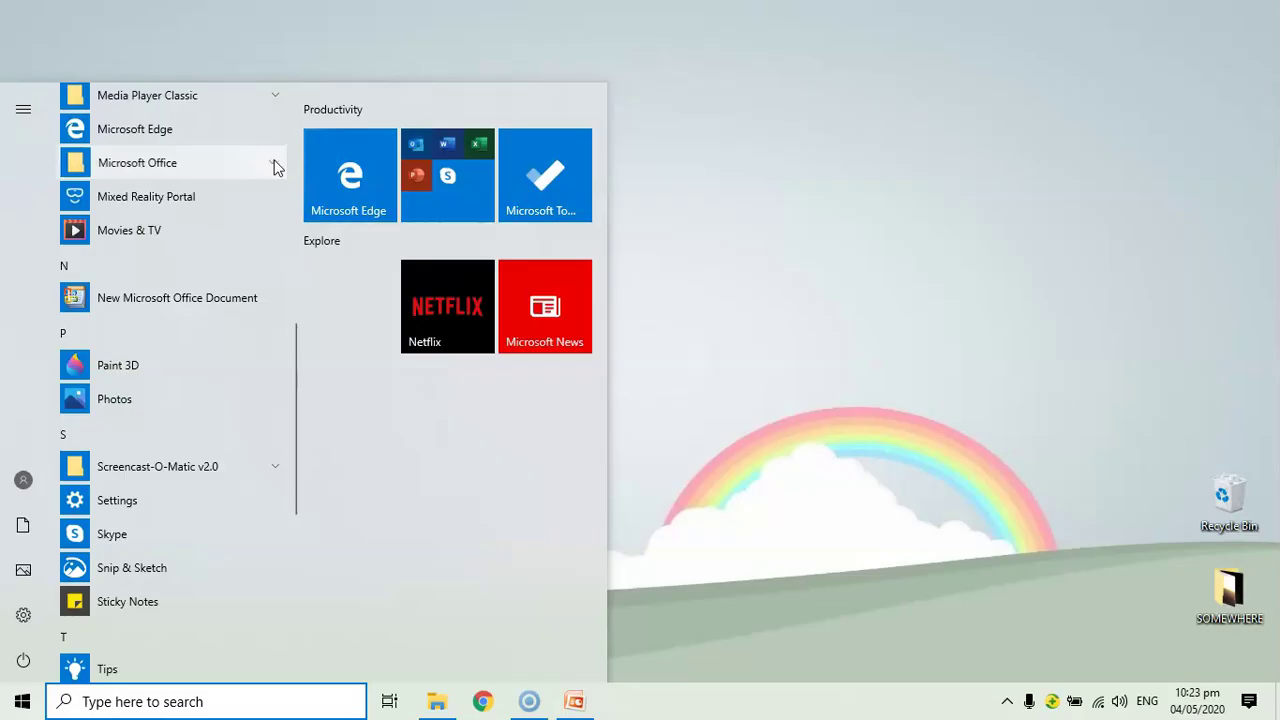
{"action": "left_click", "coordinate": [275, 164]}
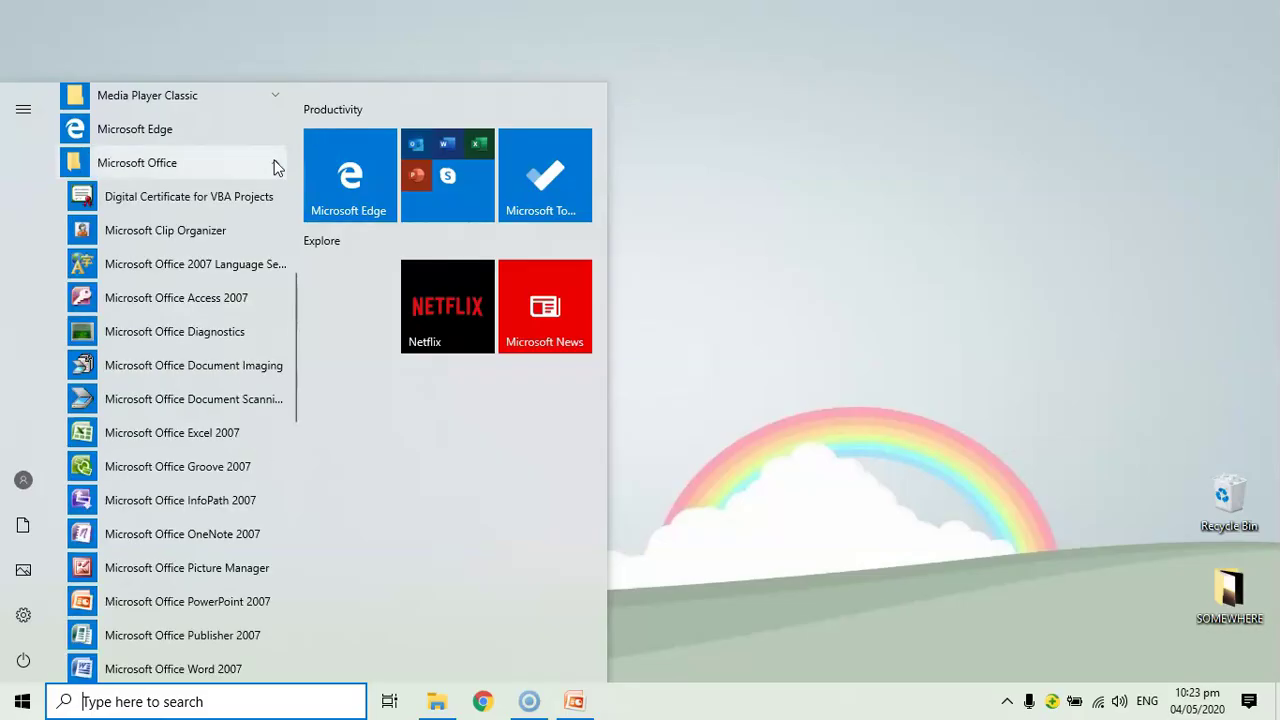
{"action": "scroll", "coordinate": [251, 323], "scroll_direction": "down", "scroll_amount": 3}
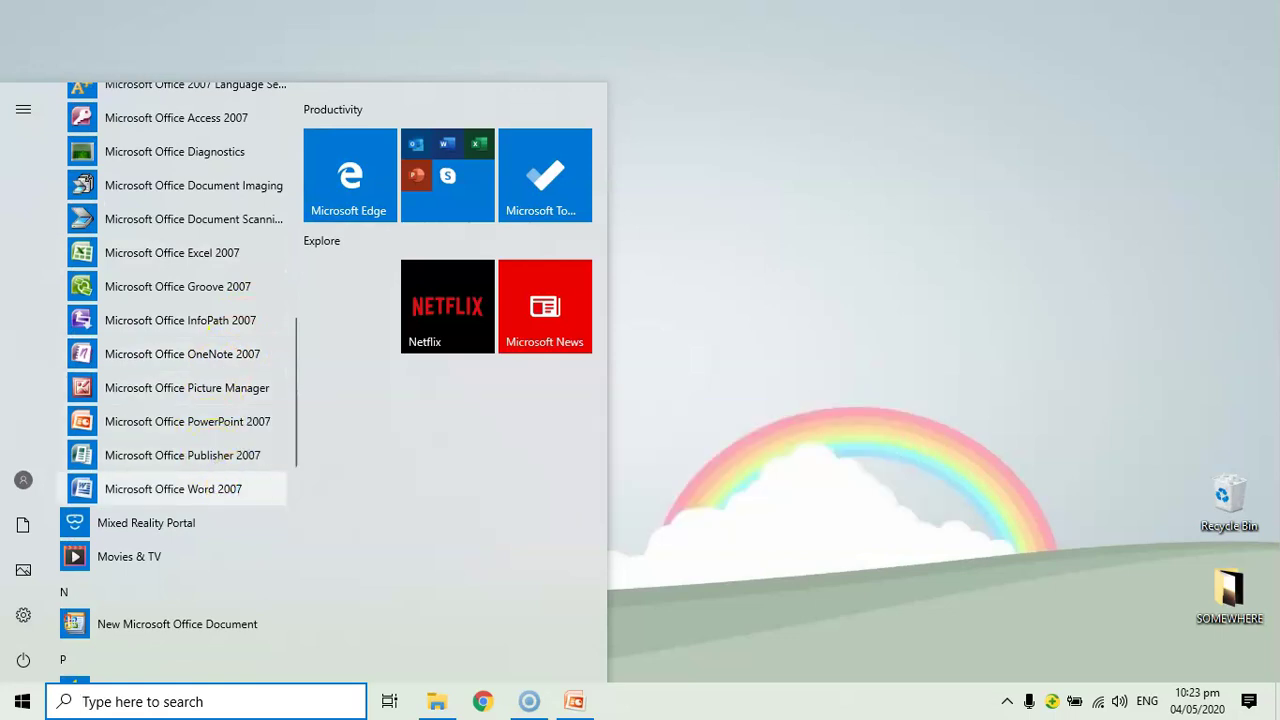
{"action": "left_click", "coordinate": [240, 488]}
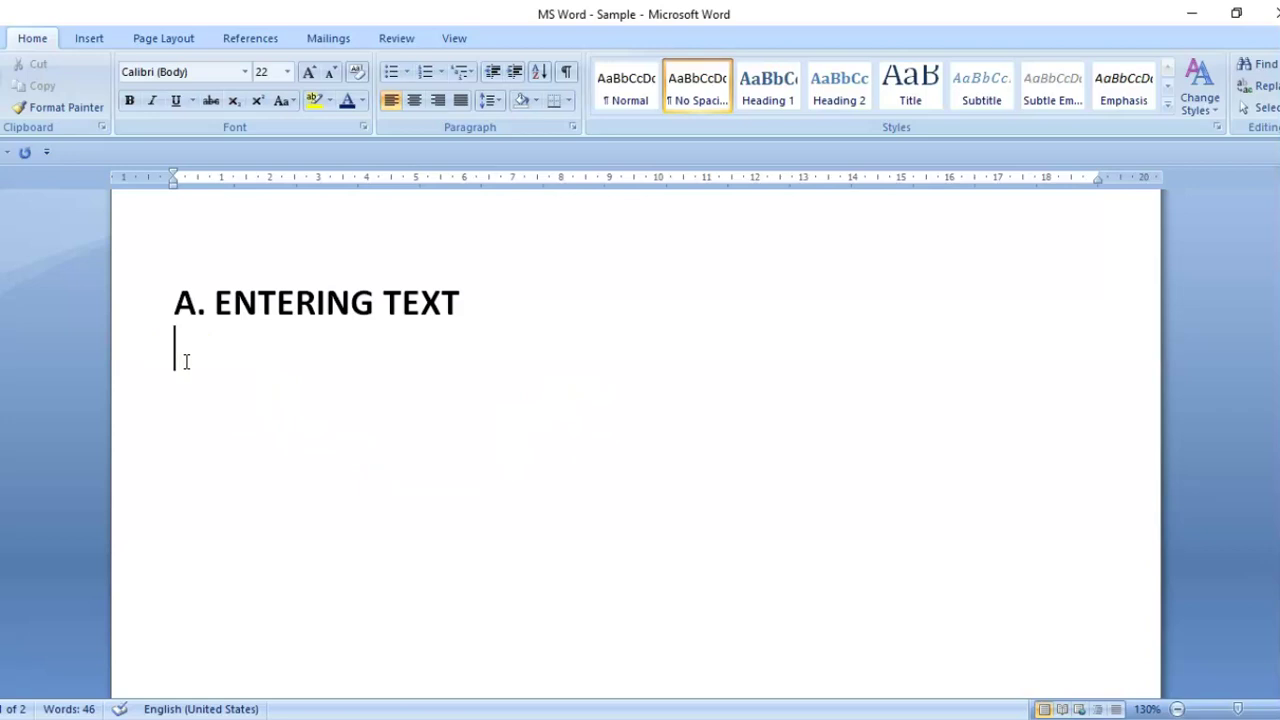
Enter "Hello!" below the "A. ENTERING TEXT" heading, repeat it on the next line, and enter it once more after a blank line
{"action": "type", "text": "Hello!"}
{"action": "left_click", "coordinate": [281, 352]}
{"action": "key", "text": "Return"}
{"action": "type", "text": "Hel"}
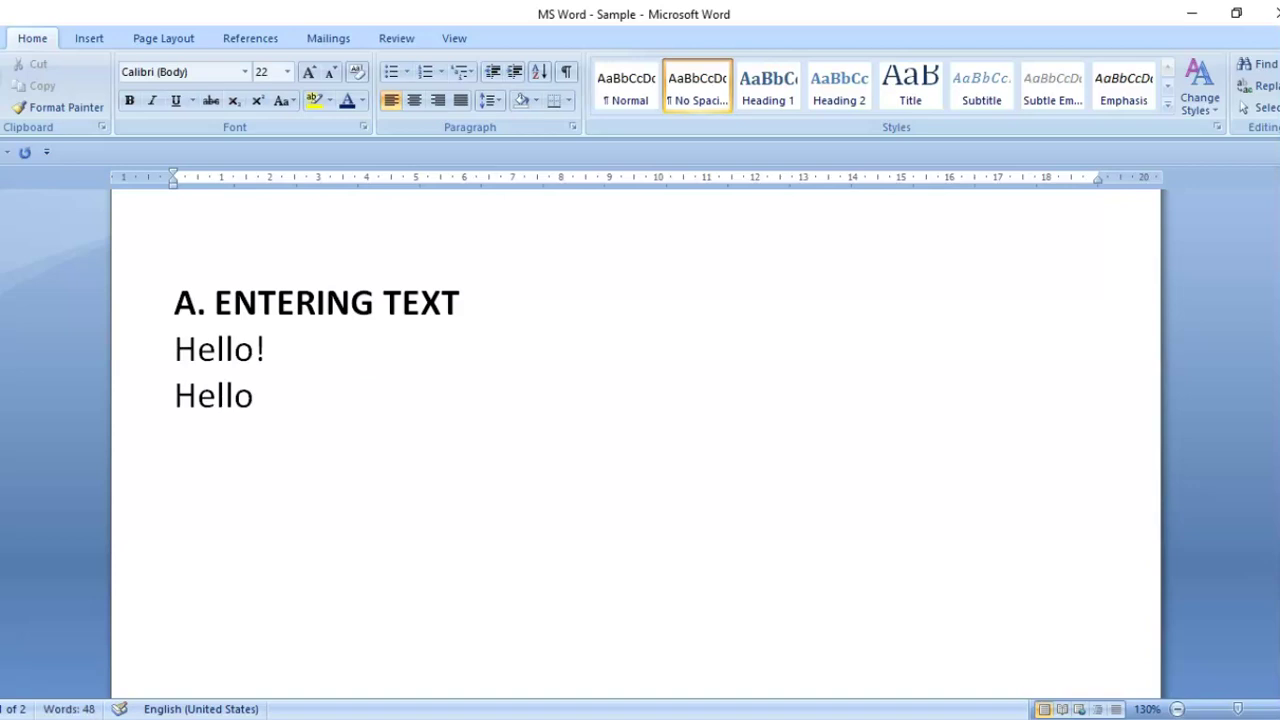
{"action": "type", "text": "!"}
{"action": "key", "text": "Return"}
{"action": "key", "text": "Return"}
{"action": "type", "text": "Hello!"}
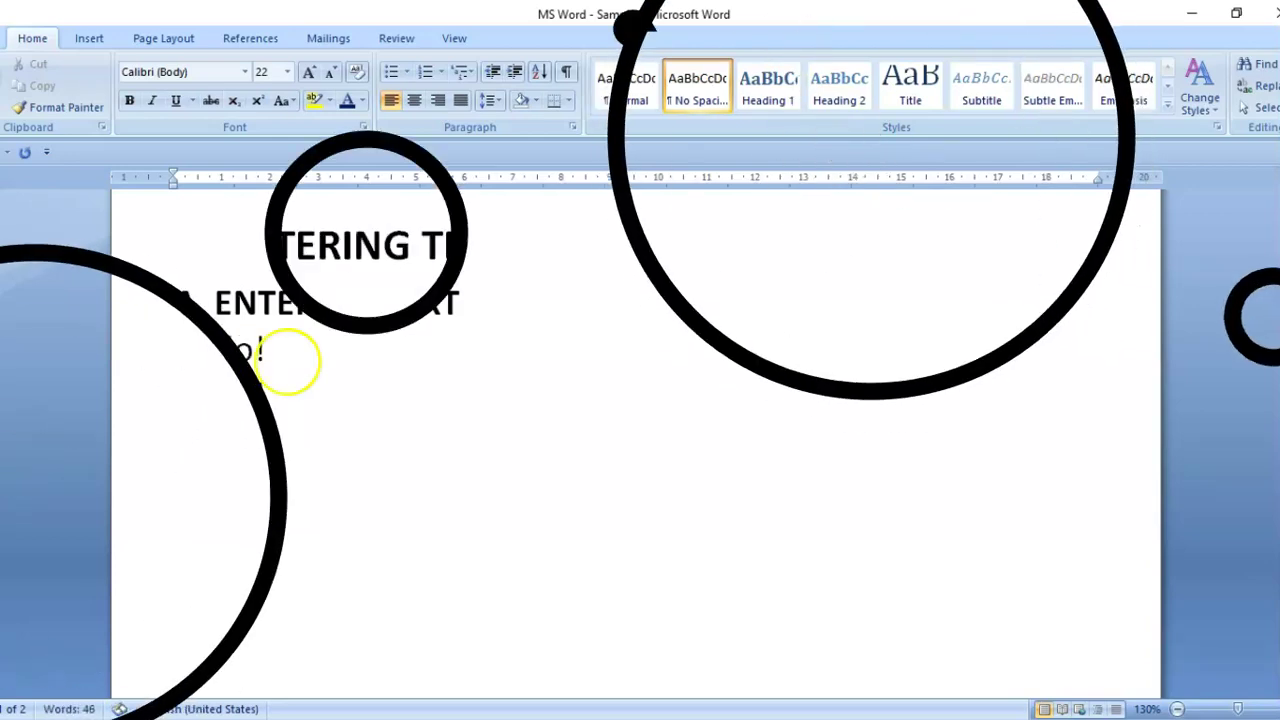
Begin the indented paragraph under "A. ENTERING TEXT" with "The weather forecast predicts what the temperature"
{"action": "type", "text": "The w"}
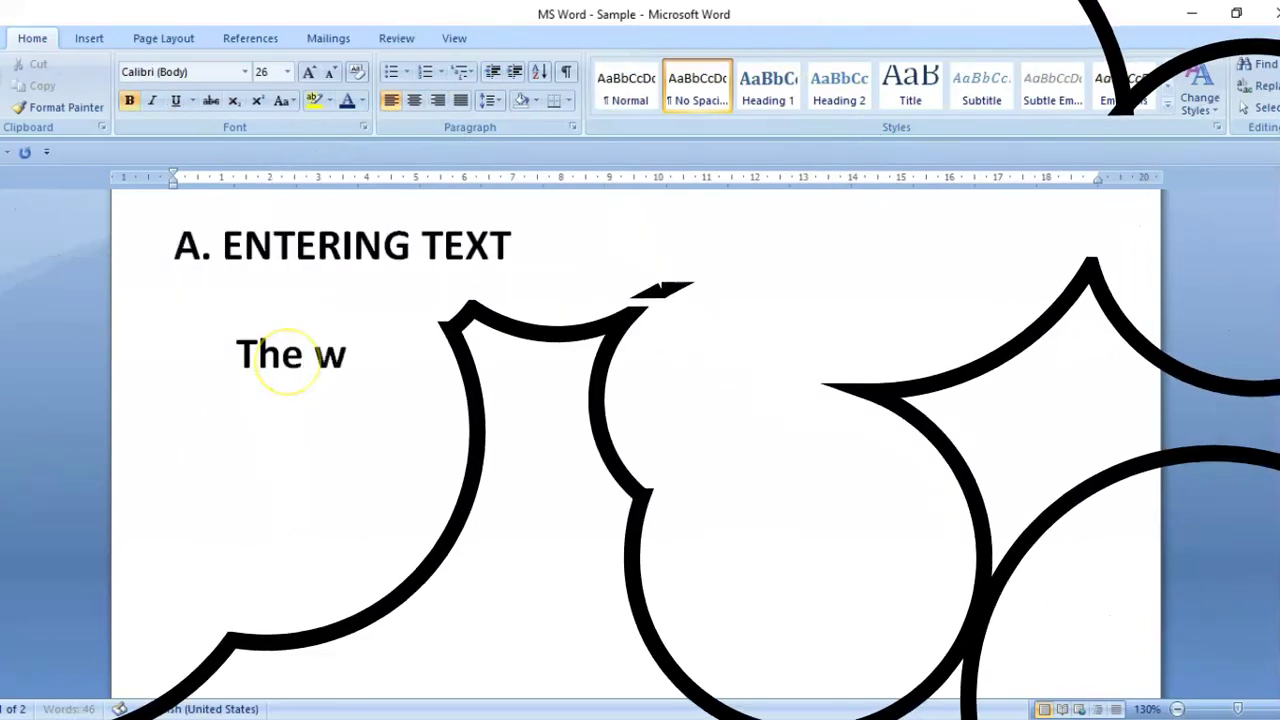
{"action": "type", "text": "eather forecast predicts wh"}
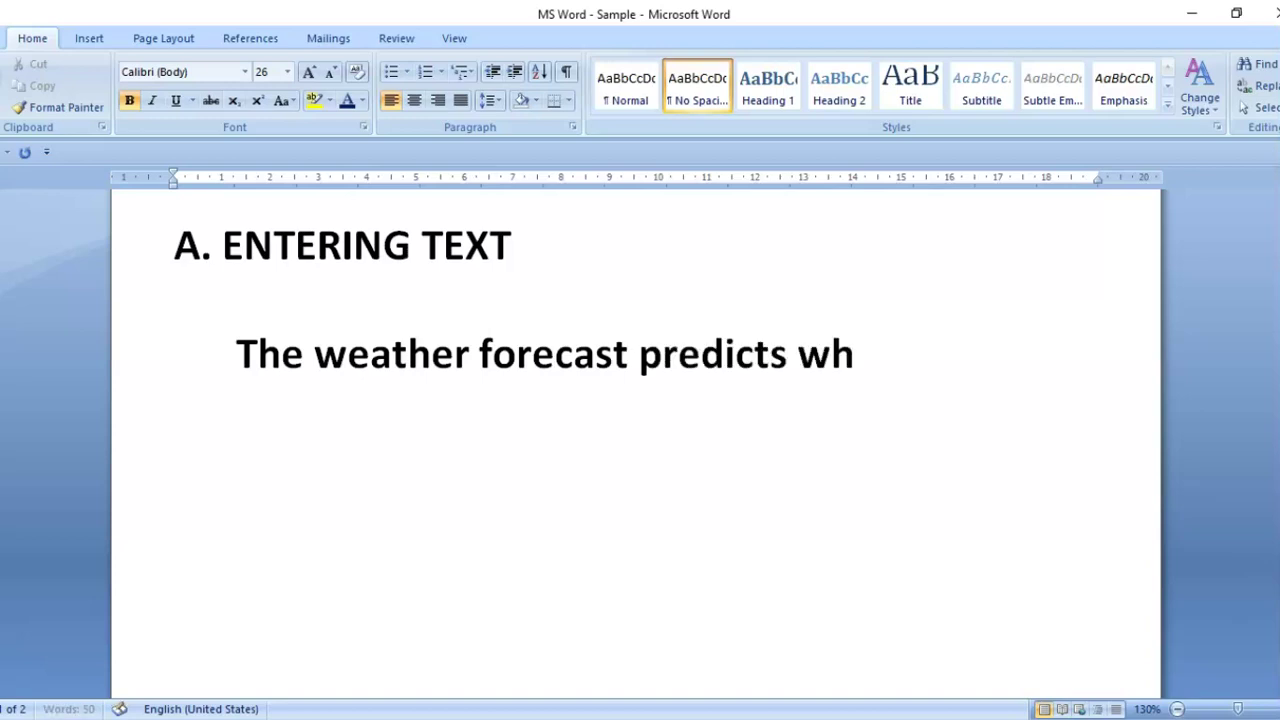
{"action": "type", "text": "at the"}
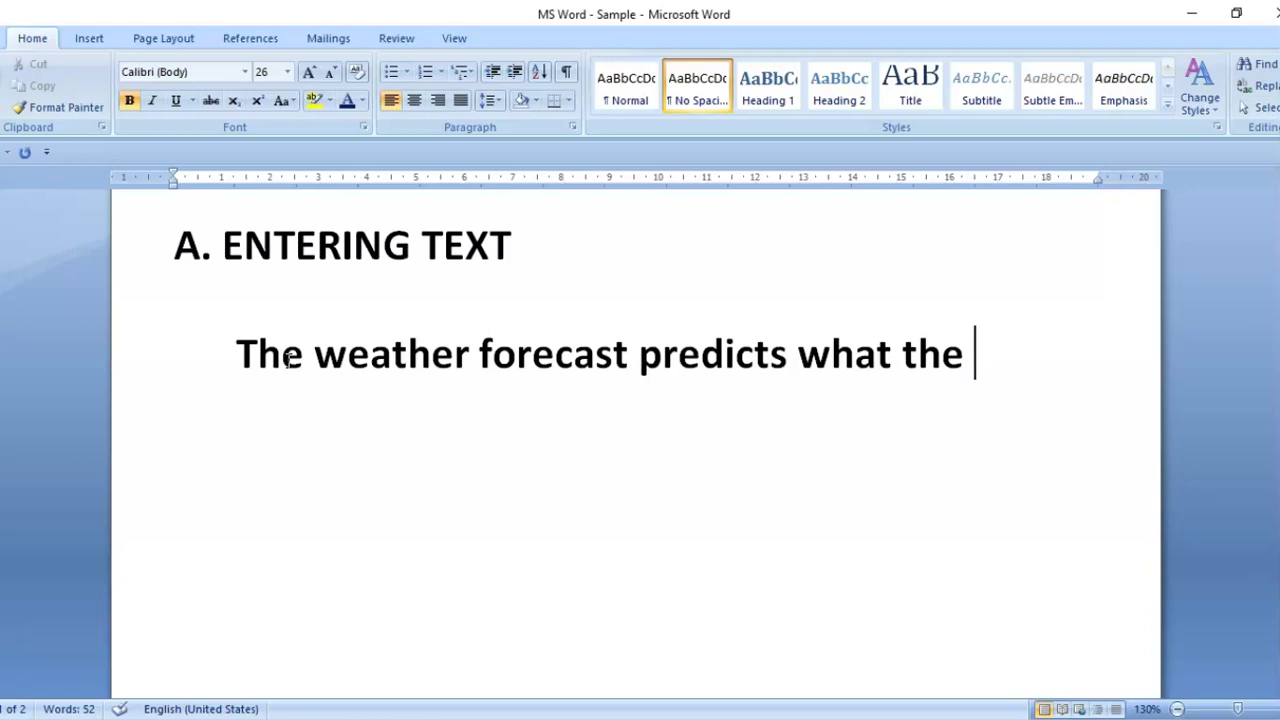
{"action": "type", "text": "tem"}
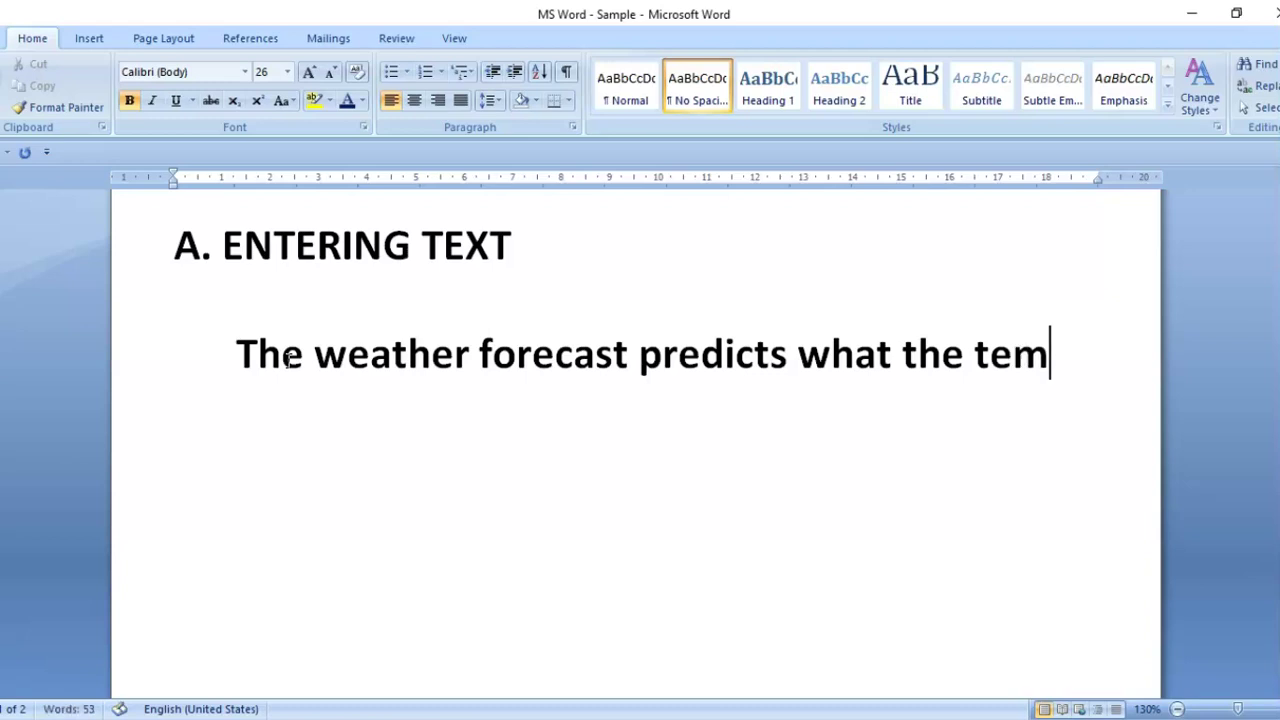
{"action": "type", "text": "perature"}
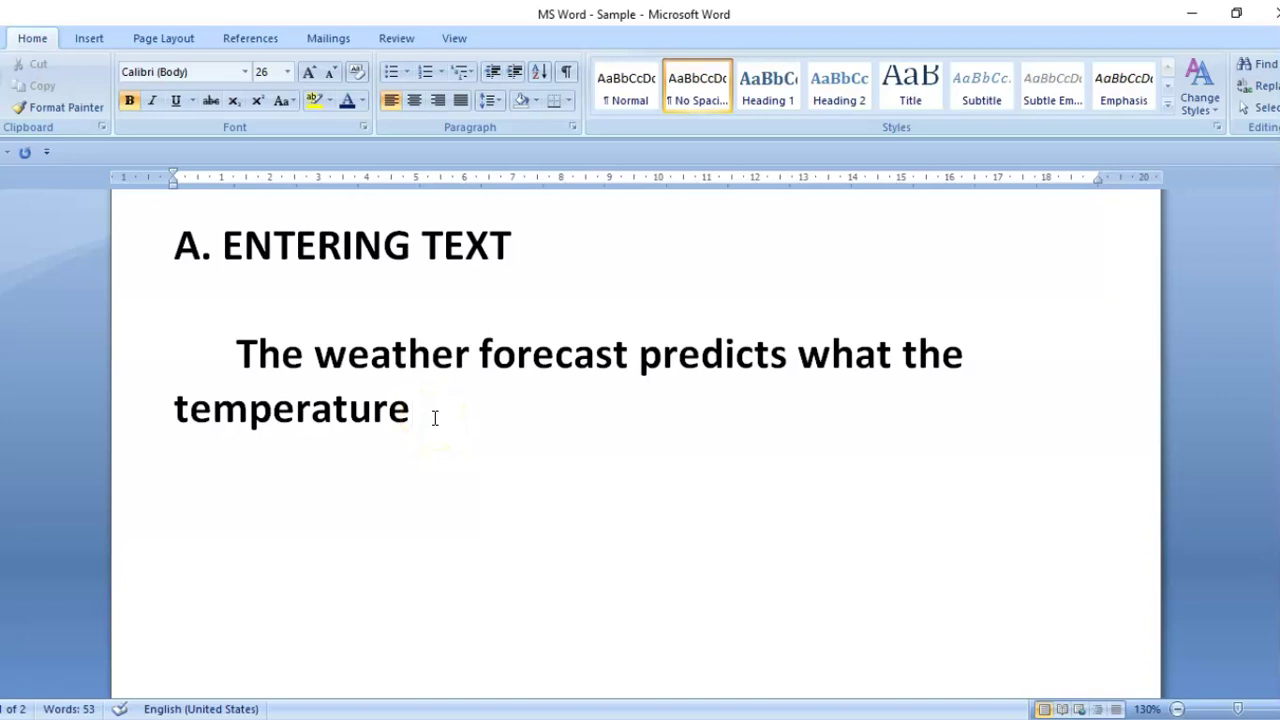
Complete the sentence with "and air conditions will be in the near future." and add "There is a wide variety of types of weather."
{"action": "type", "text": "and air condition"}
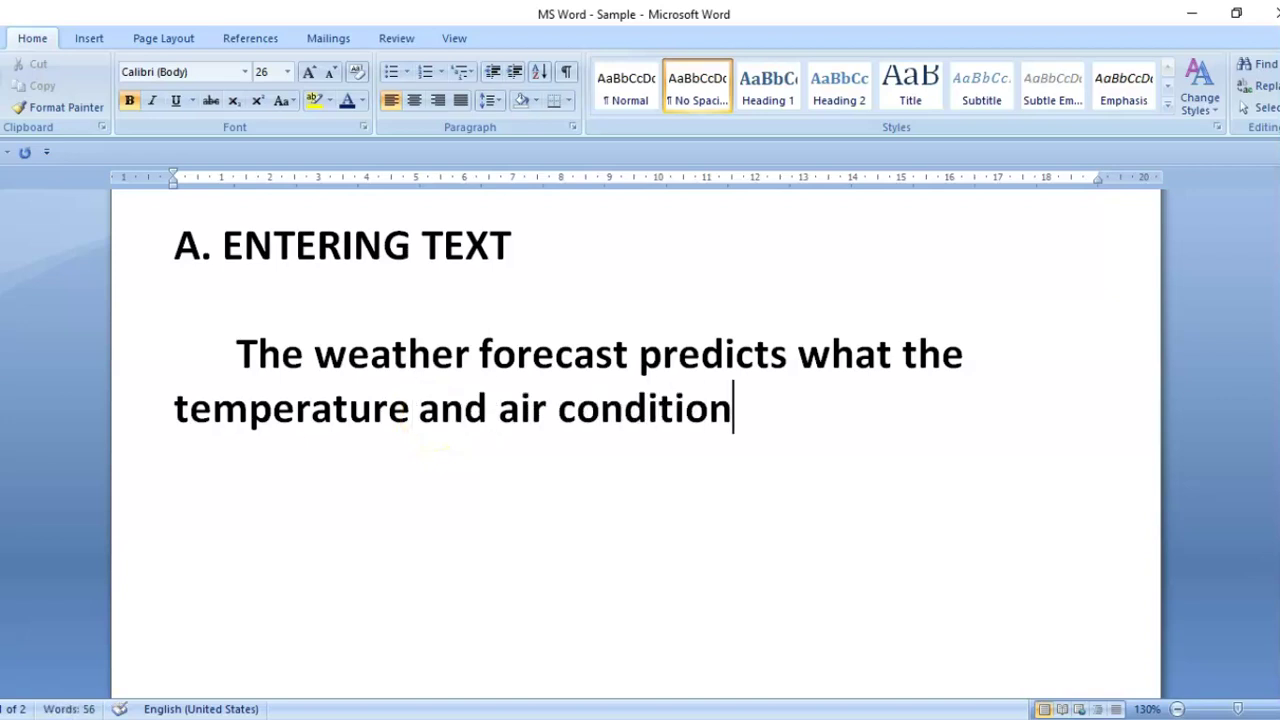
{"action": "type", "text": "s will be in the near future. There is a wi"}
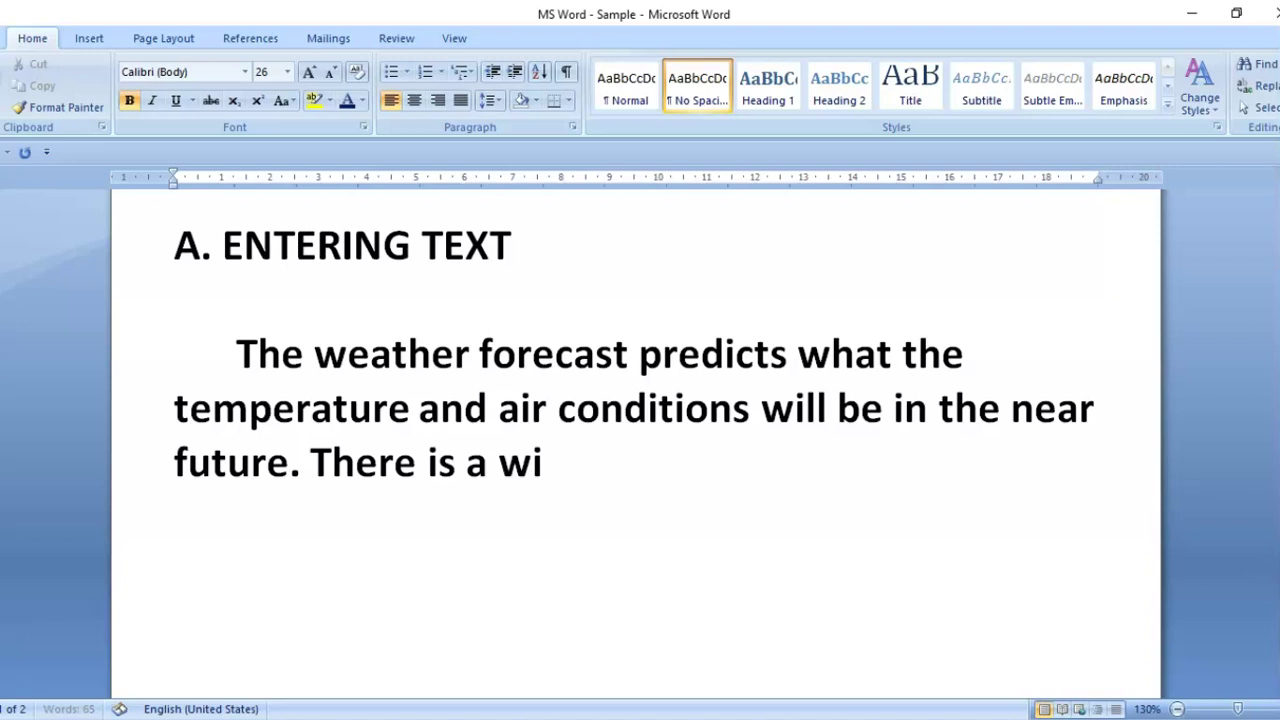
{"action": "type", "text": "de variety of types of weather."}
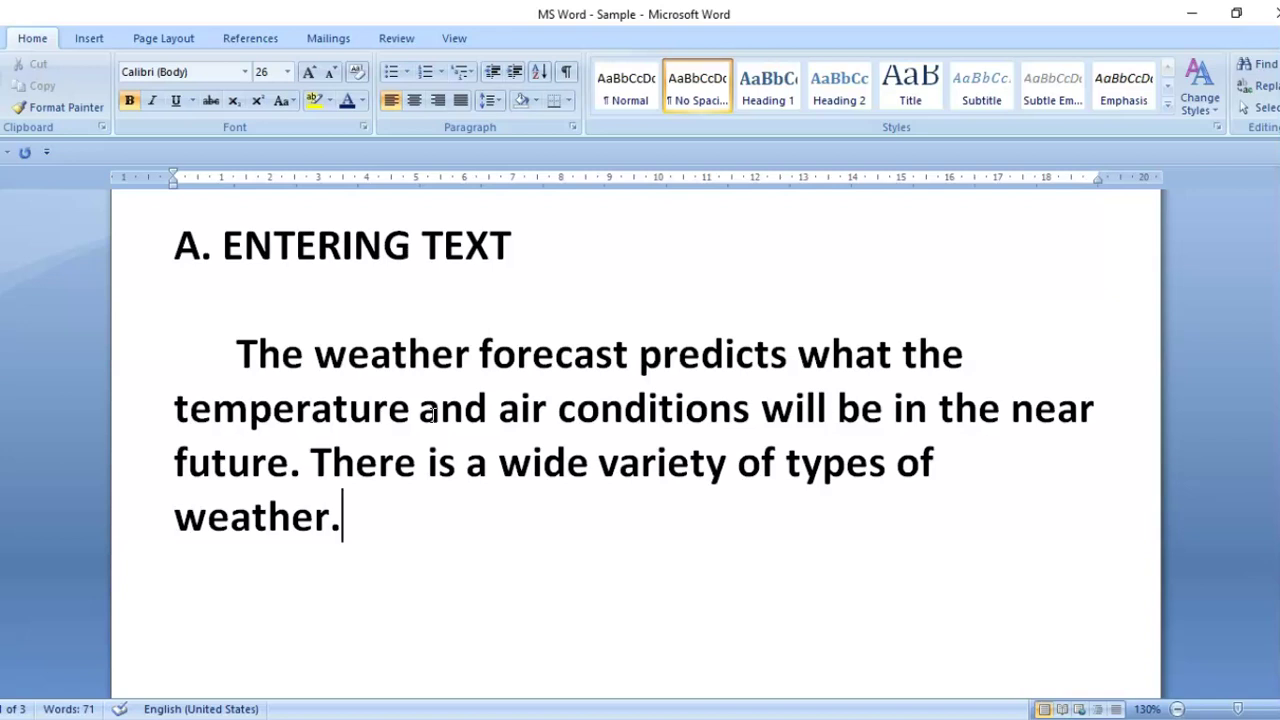
Start a new indented paragraph after a blank line with the text "The weather can be ......"
{"action": "key", "text": "Return"}
{"action": "key", "text": "Return"}
{"action": "key", "text": "Tab"}
{"action": "type", "text": "The weather can be ......"}
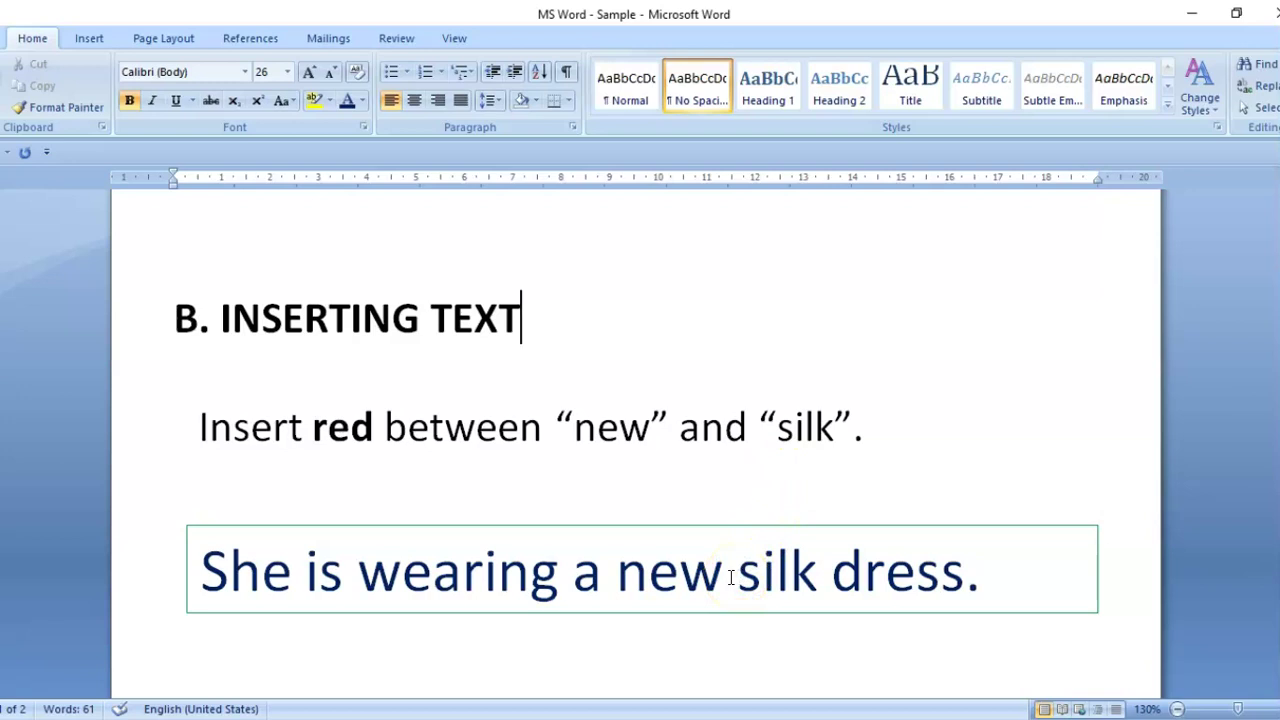
Insert the word "red" between "new" and "silk" in the boxed sentence under "B. INSERTING TEXT"
{"action": "left_click", "coordinate": [735, 576]}
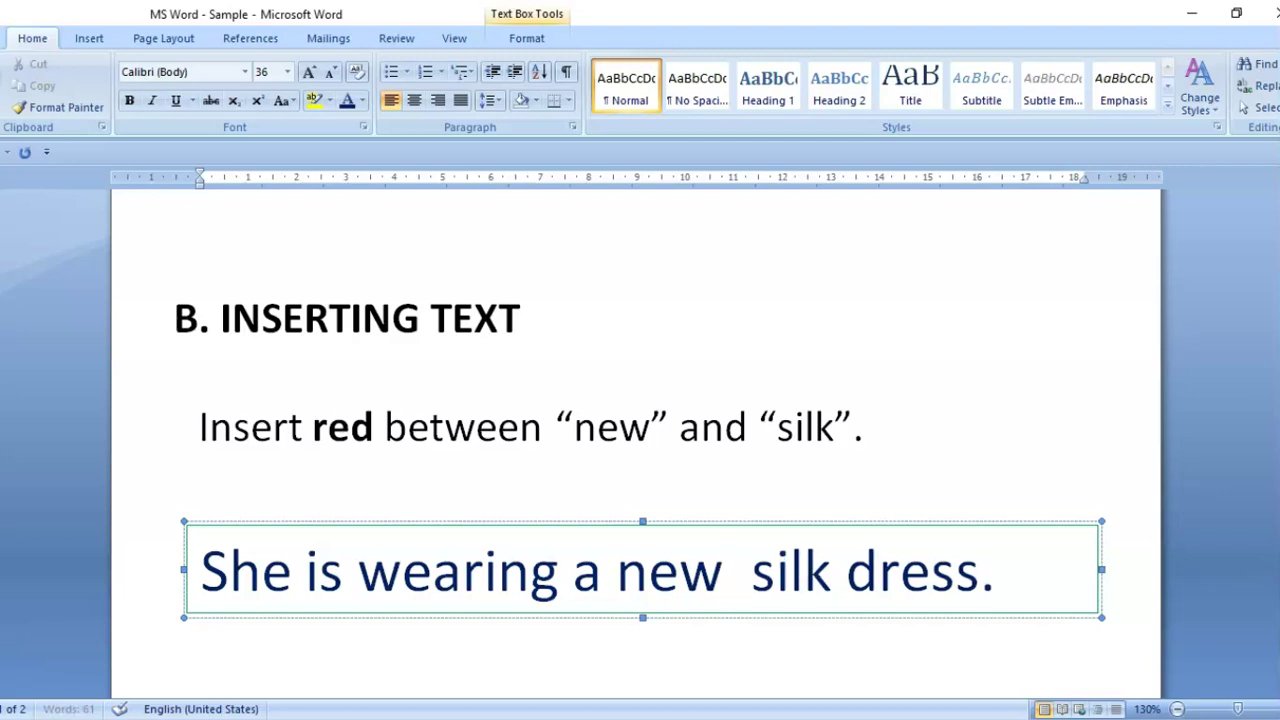
{"action": "type", "text": "red"}
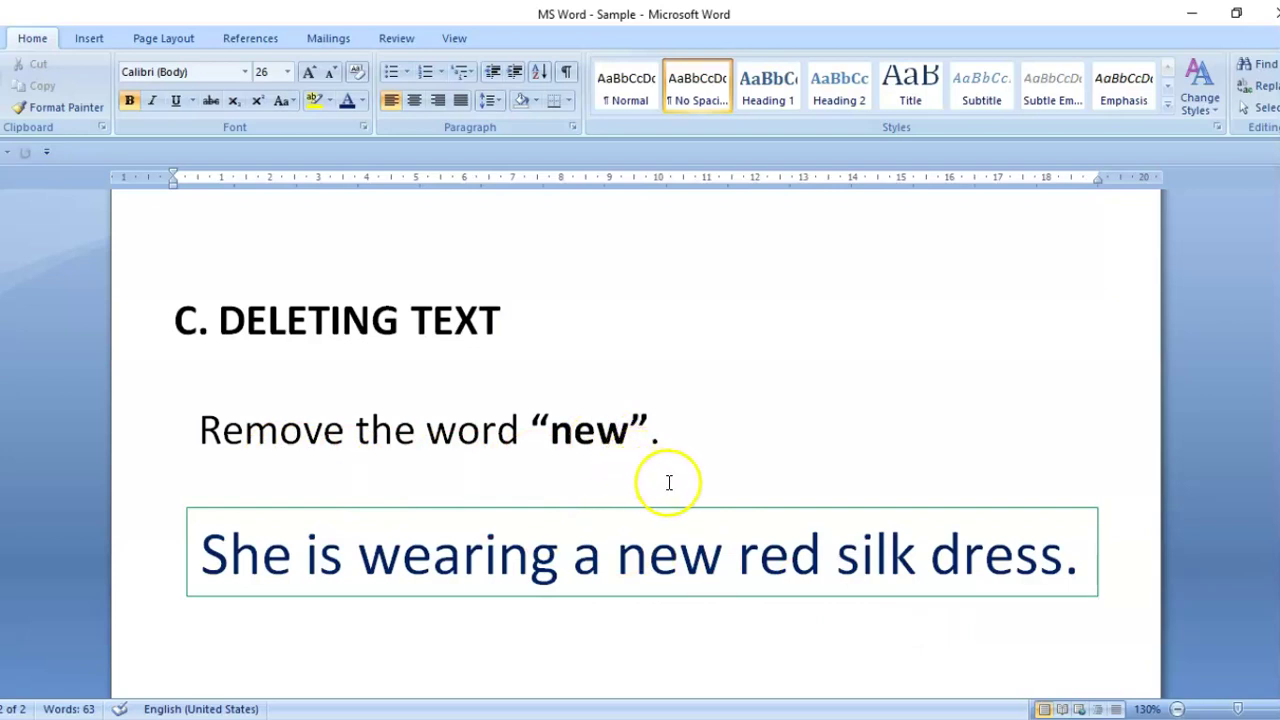
Delete the word "new" from the boxed sentence under "C. DELETING TEXT"
{"action": "left_click", "coordinate": [724, 560]}
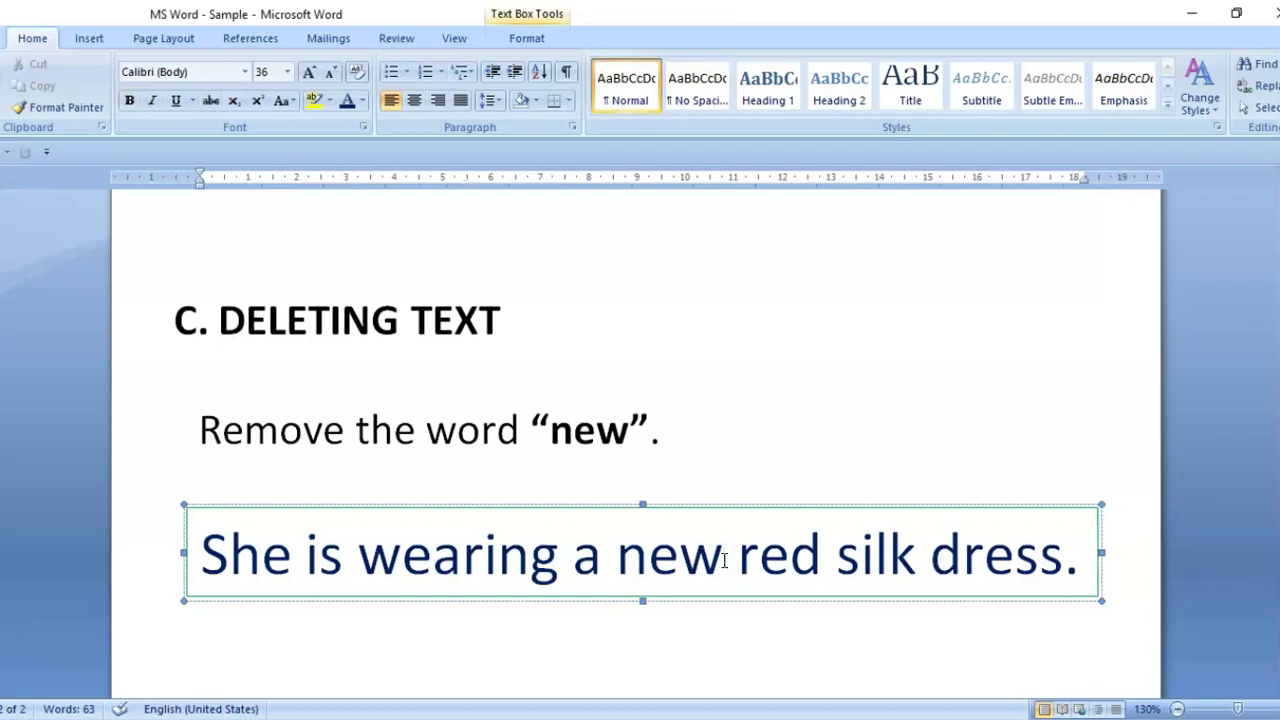
{"action": "key", "text": "BackSpace"}
{"action": "key", "text": "BackSpace"}
{"action": "key", "text": "BackSpace"}
{"action": "key", "text": "BackSpace"}
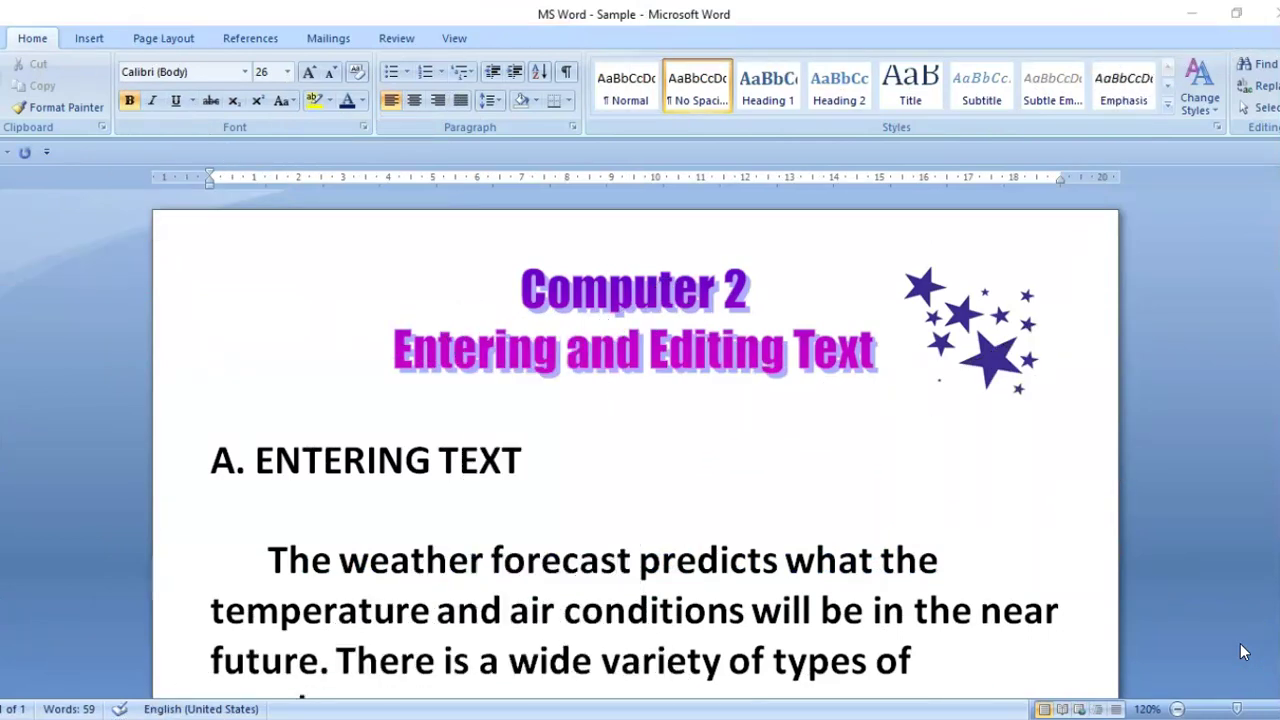
{"action": "scroll", "coordinate": [1240, 652], "scroll_direction": "down", "scroll_amount": 5}
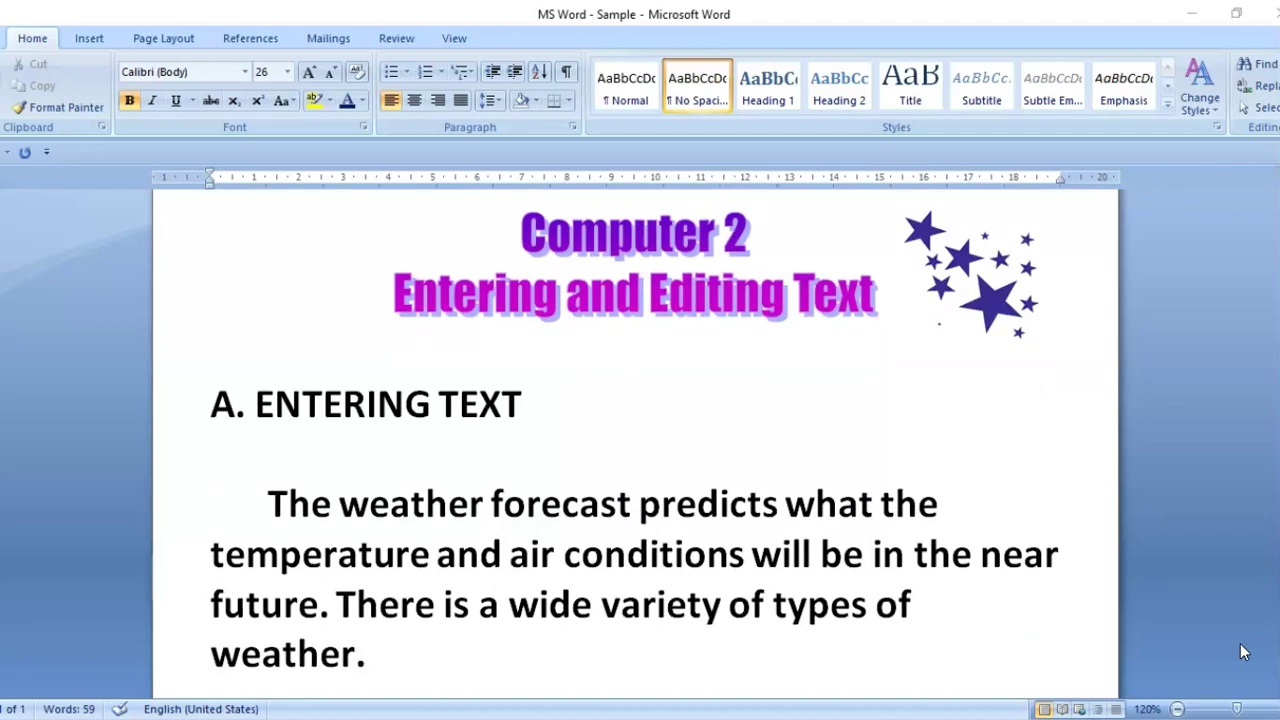
{"action": "scroll", "coordinate": [1240, 645], "scroll_direction": "down", "scroll_amount": 3}
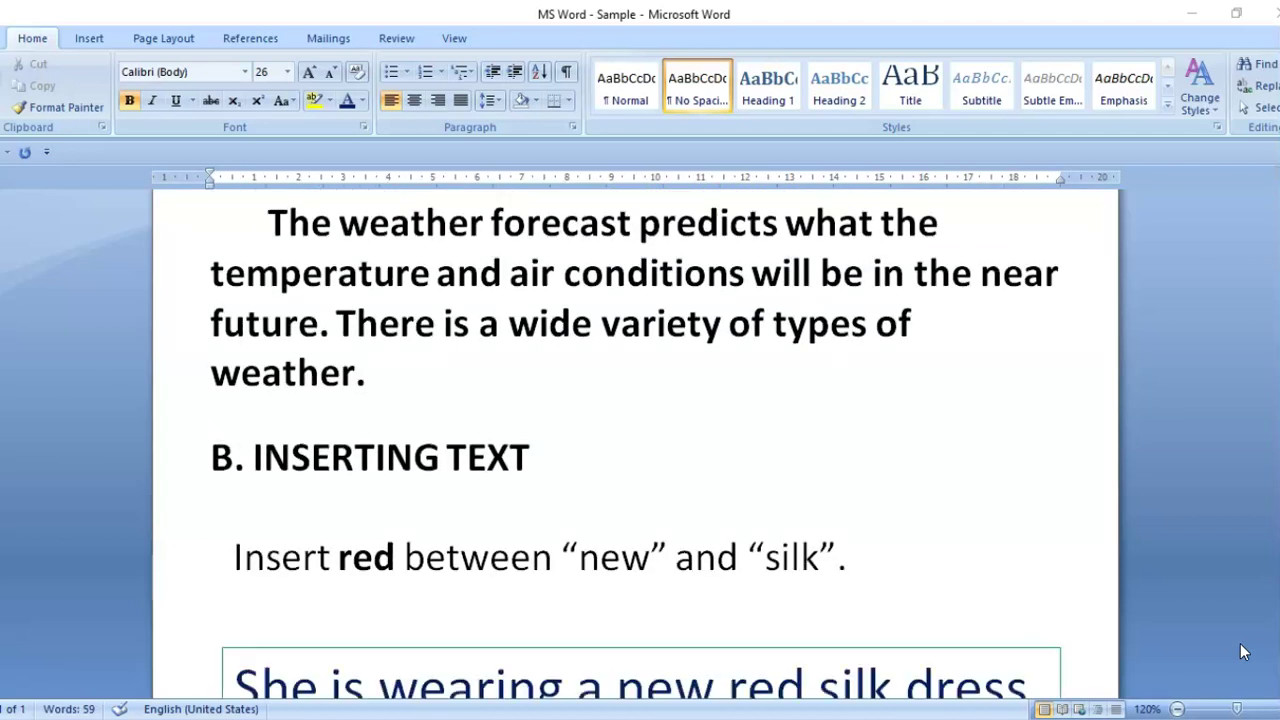
{"action": "scroll", "coordinate": [1240, 645], "scroll_direction": "down", "scroll_amount": 4}
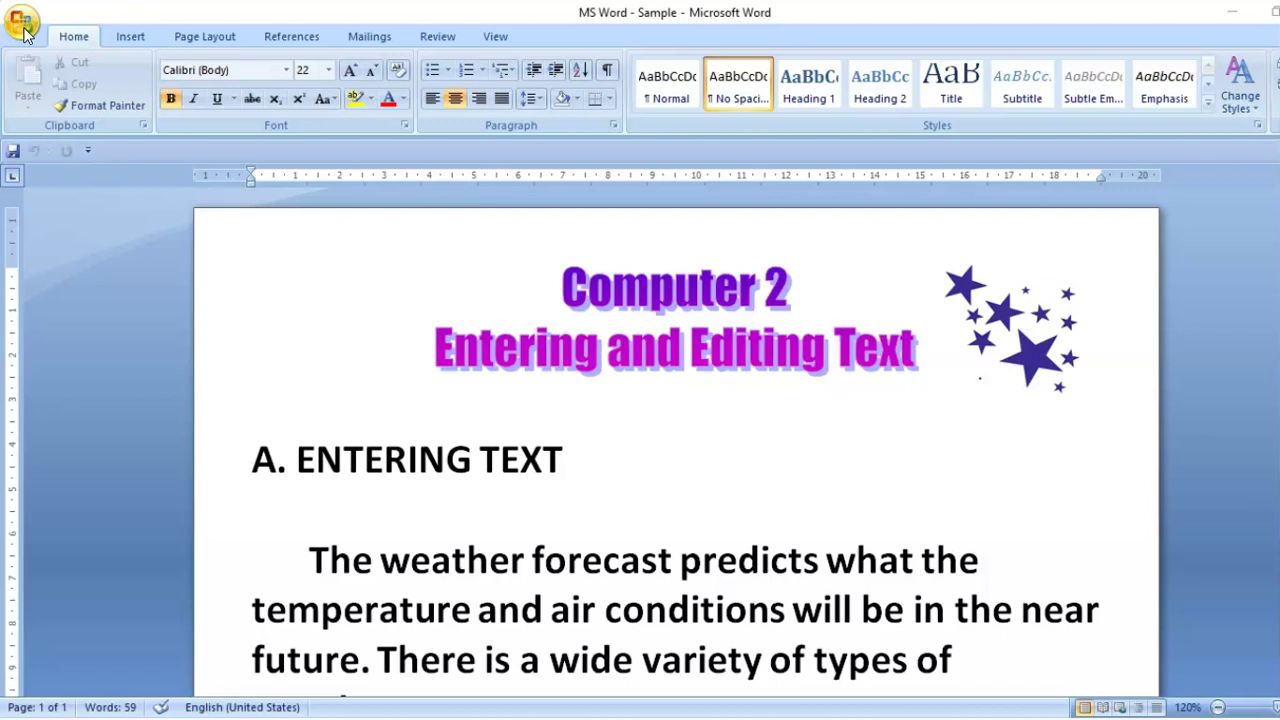
Save a copy of the document in the Documents folder under the file name "MS Word - Editing Data"
{"action": "left_click", "coordinate": [22, 22]}
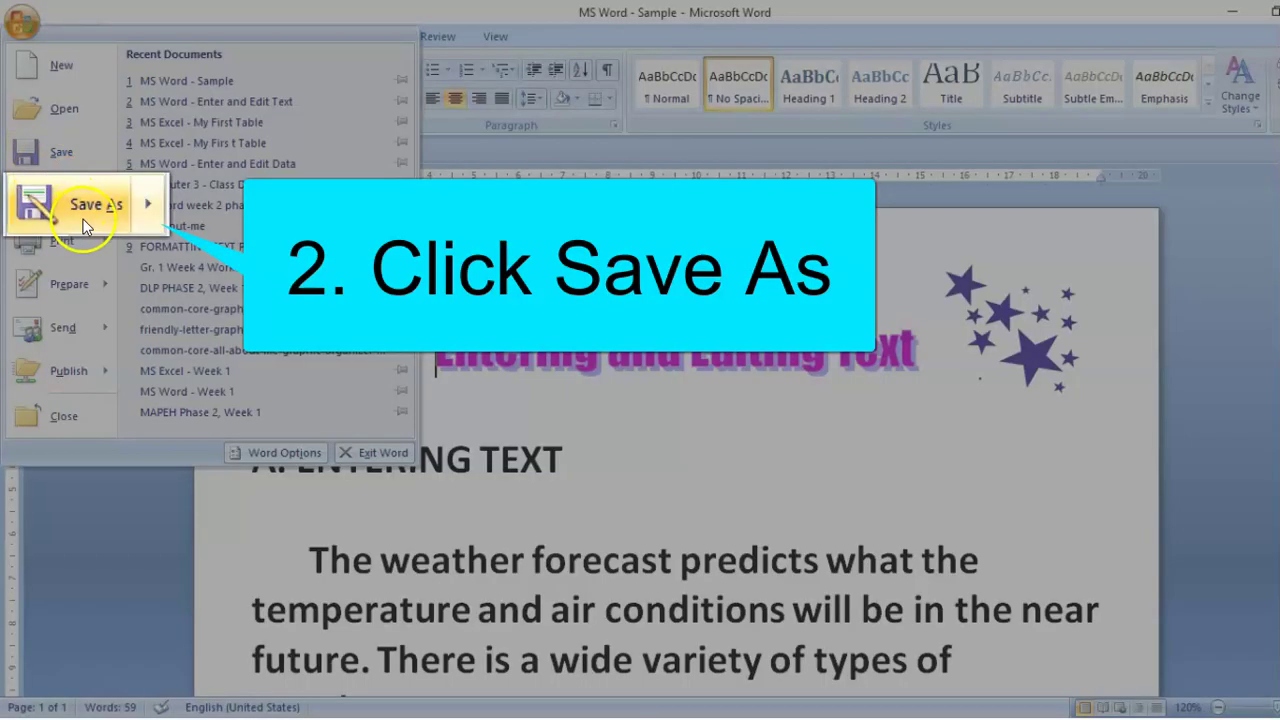
{"action": "mouse_move", "coordinate": [62, 198]}
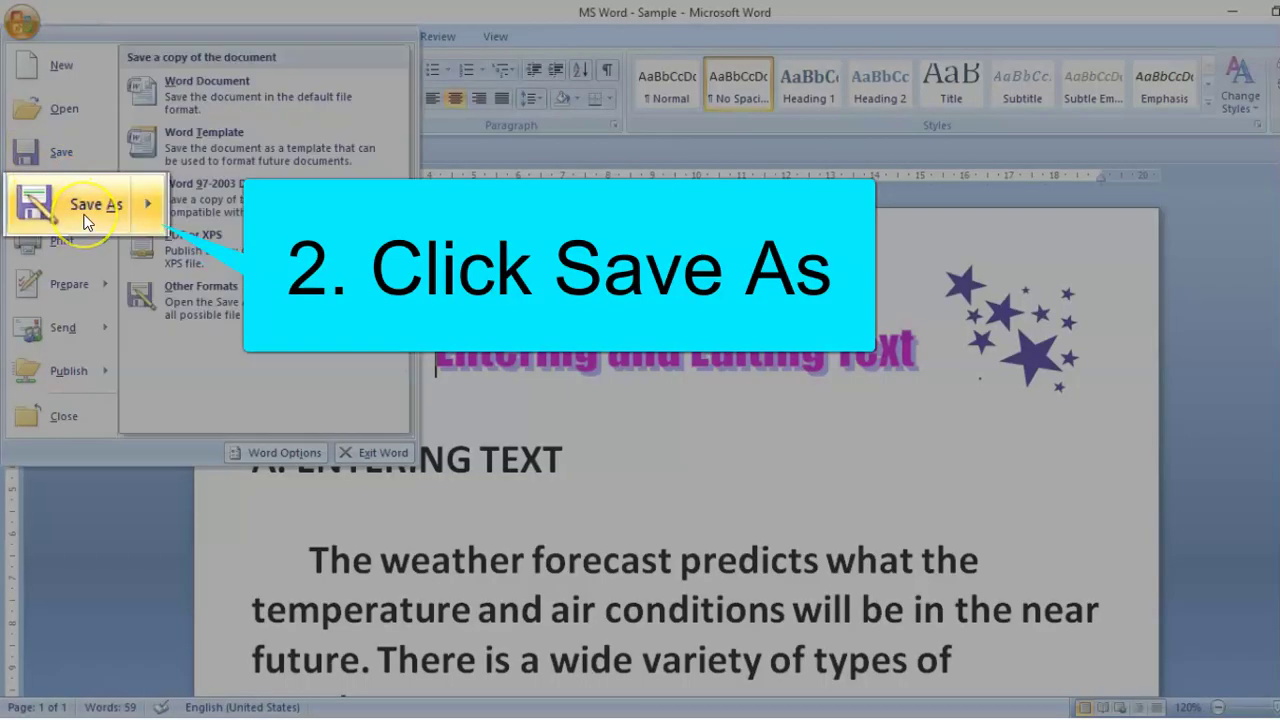
{"action": "left_click", "coordinate": [86, 215]}
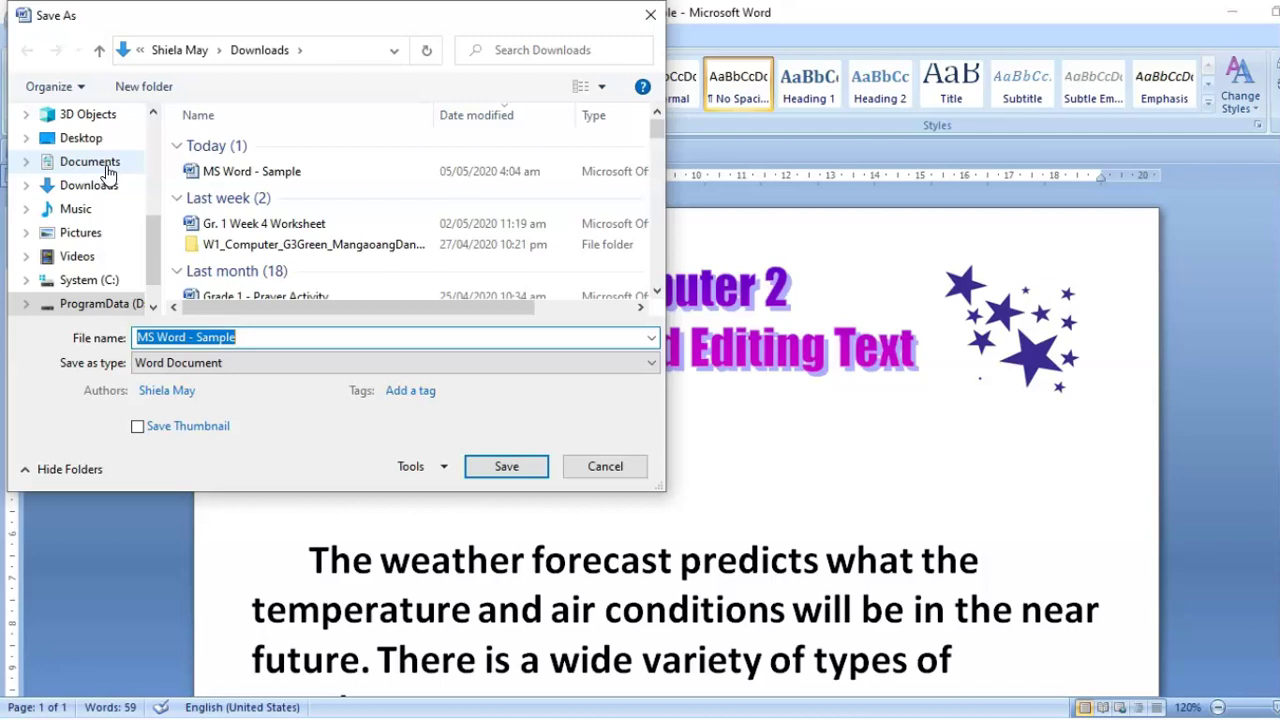
{"action": "left_click", "coordinate": [107, 170]}
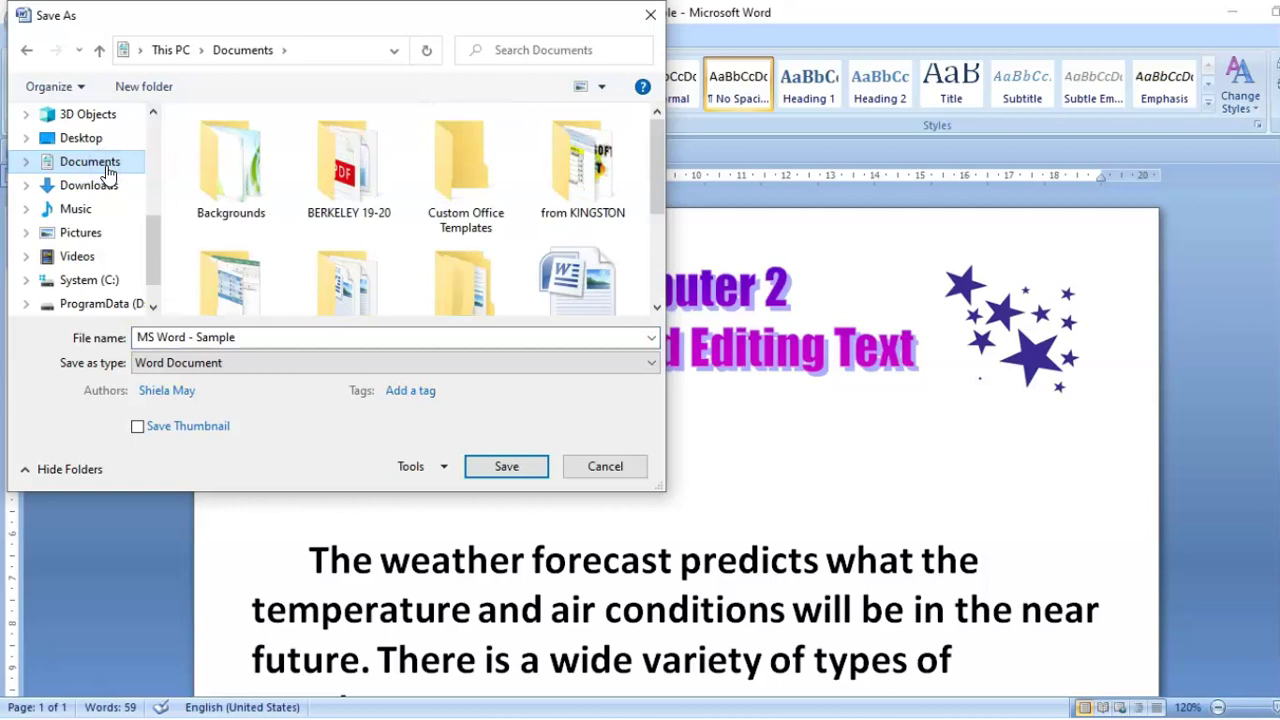
{"action": "left_click", "coordinate": [189, 317]}
{"action": "triple_click", "coordinate": [252, 339]}
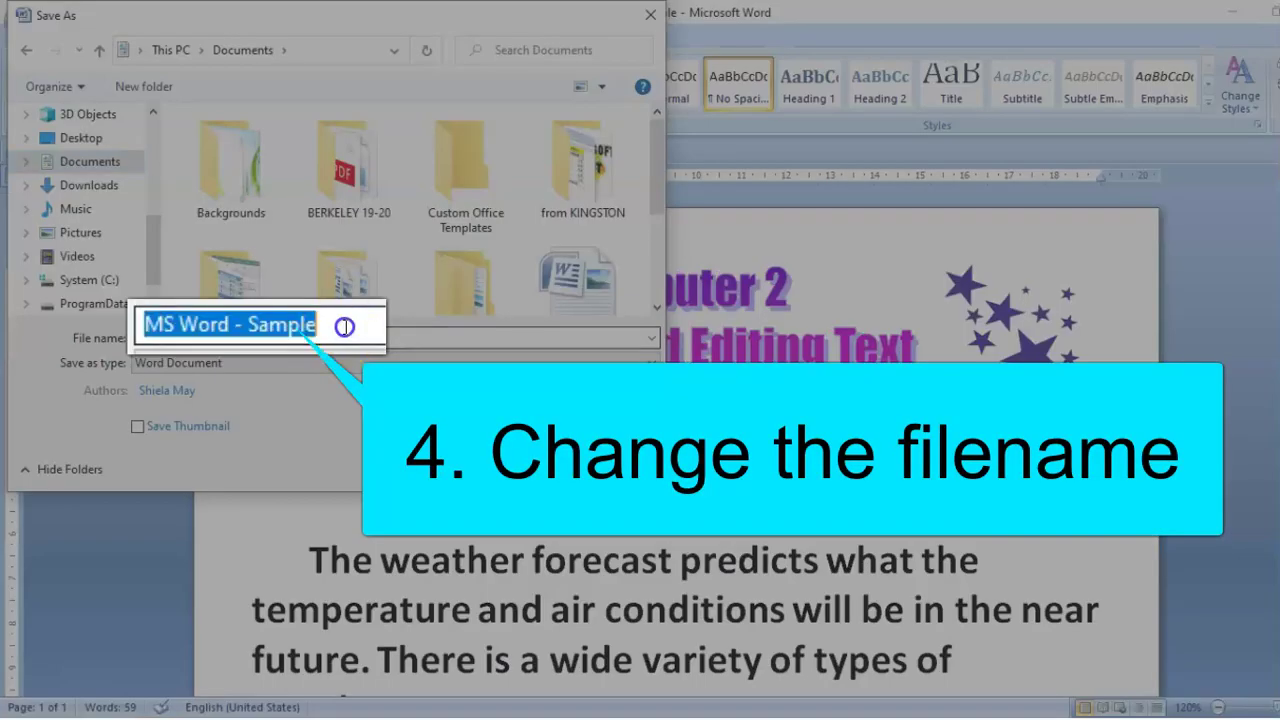
{"action": "key", "text": "BackSpace"}
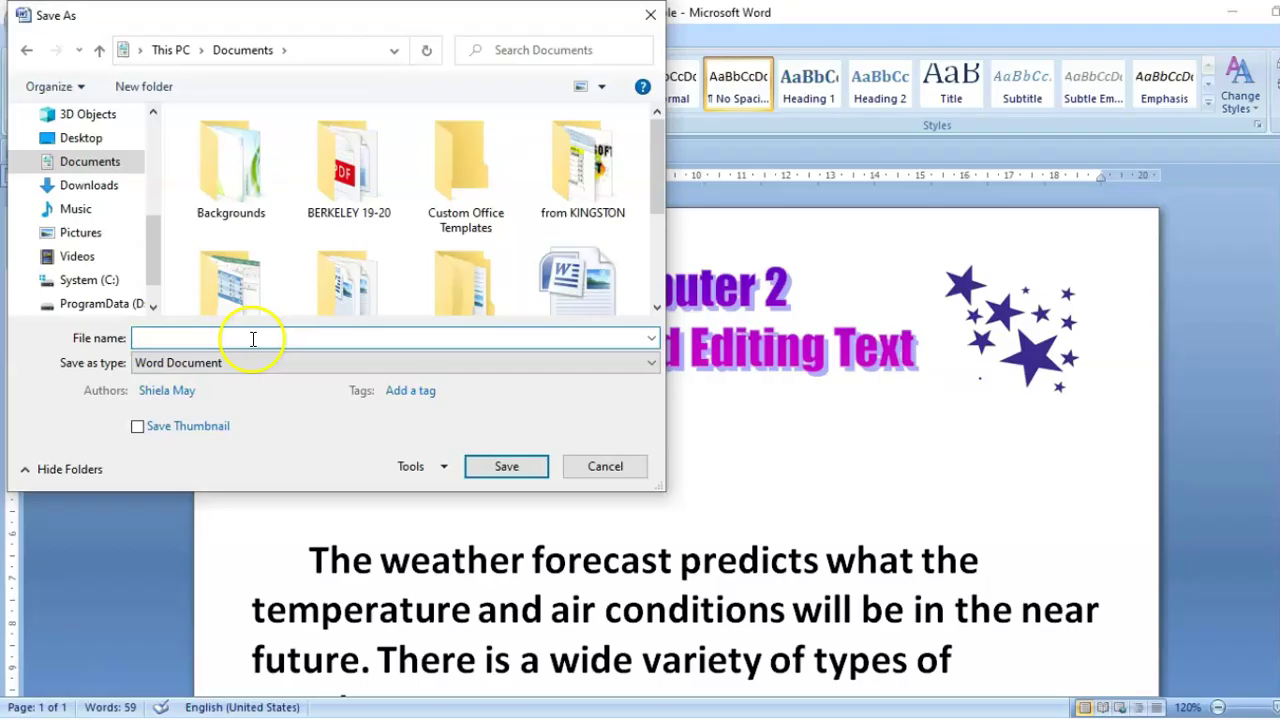
{"action": "type", "text": "MS Word - Editing Data"}
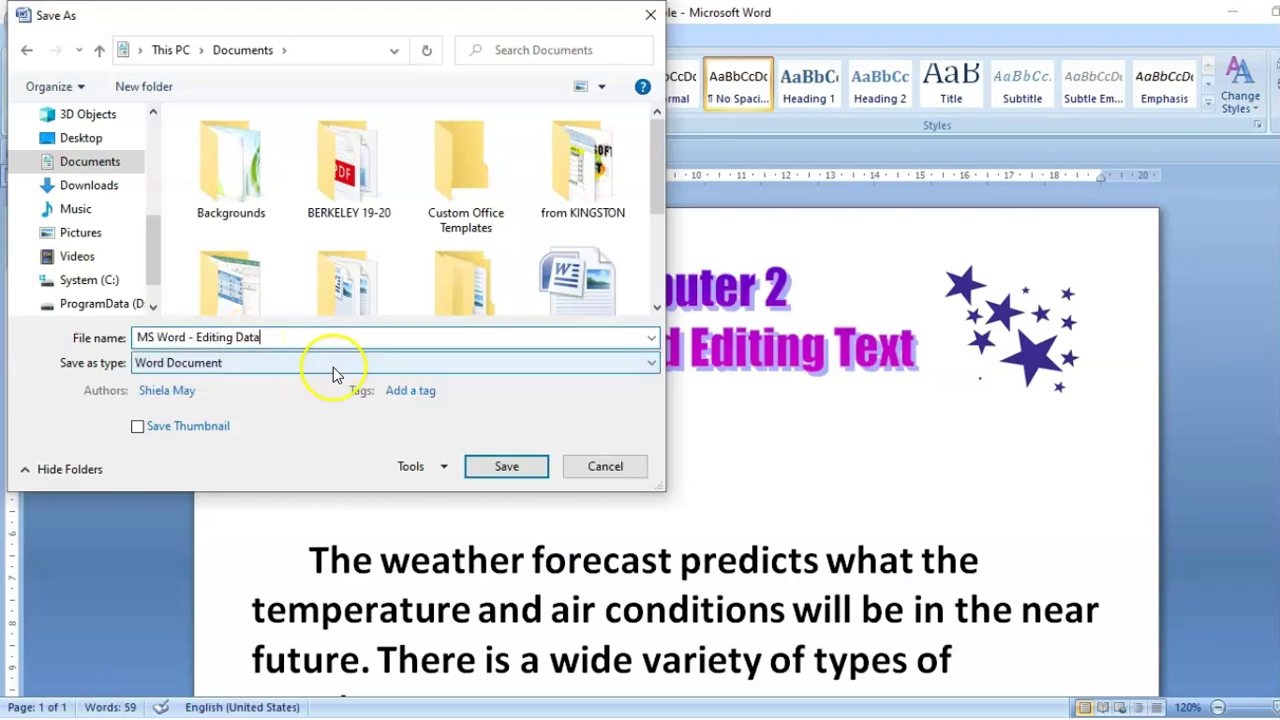
{"action": "left_click", "coordinate": [503, 469]}
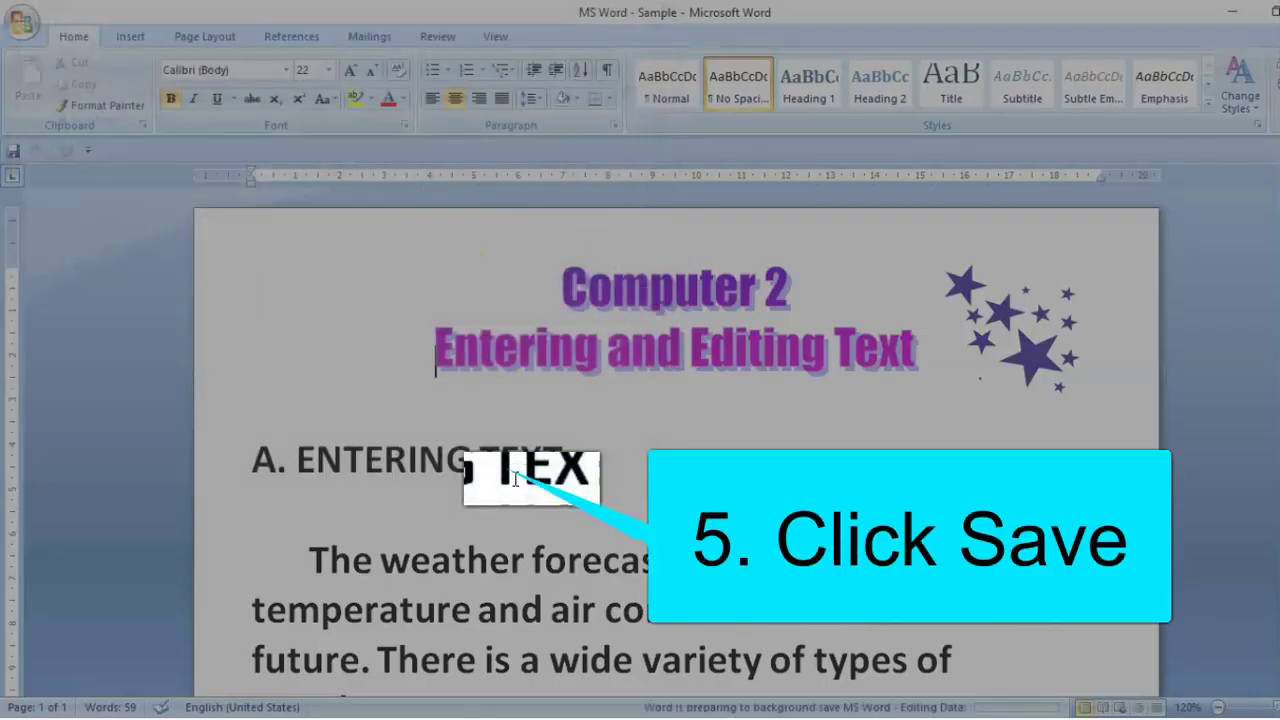